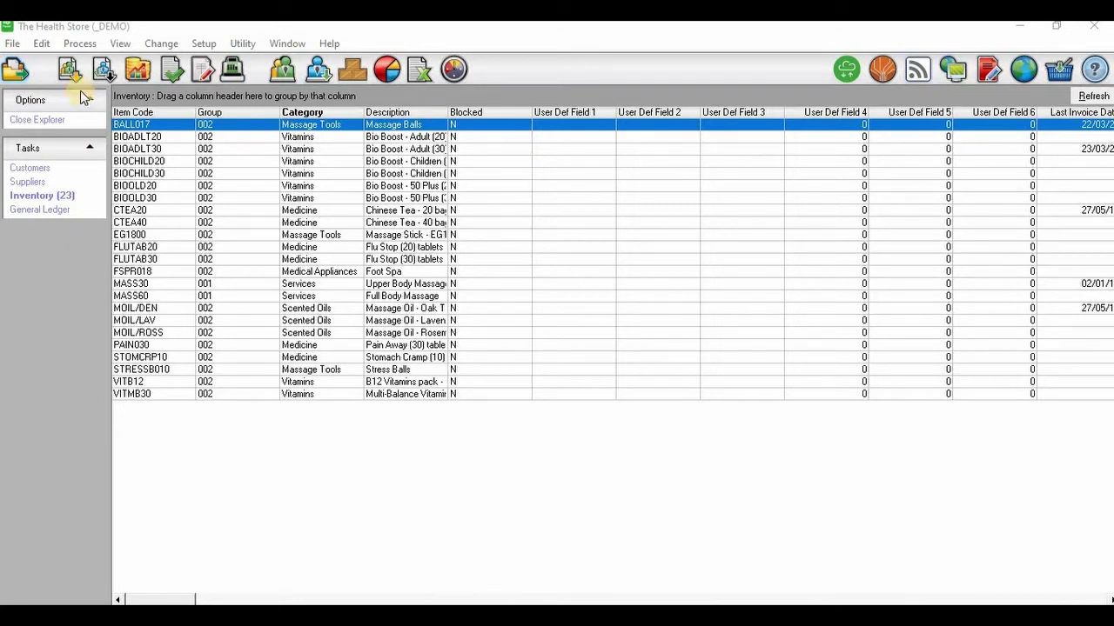
Step: Open customer document processing and set the document type to Sales Order
left_click(81, 46)
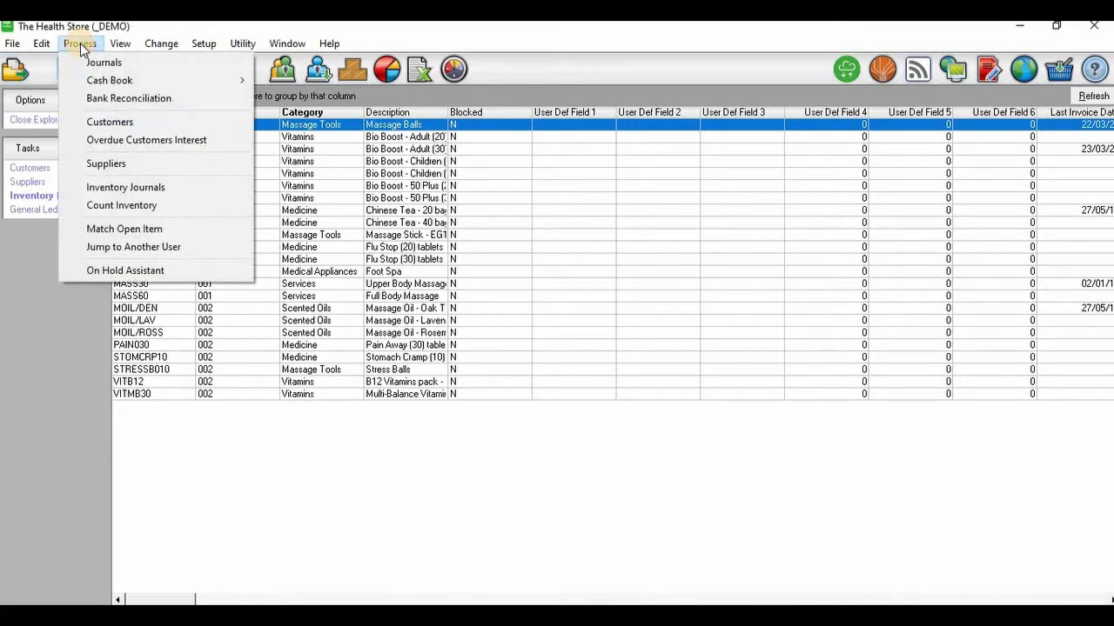
left_click(99, 121)
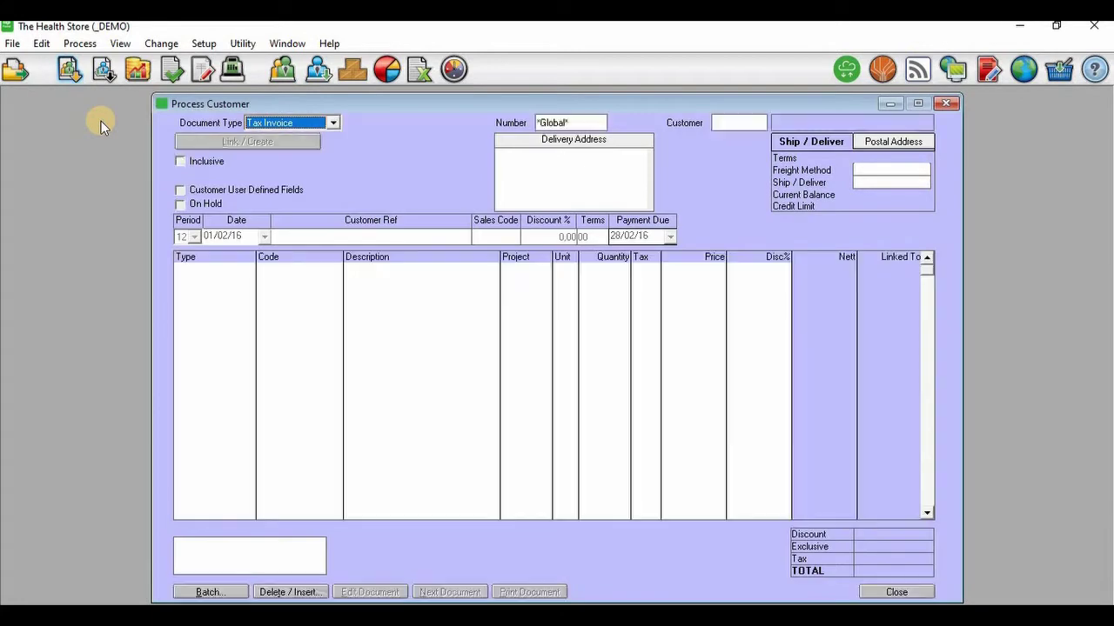
left_click(335, 122)
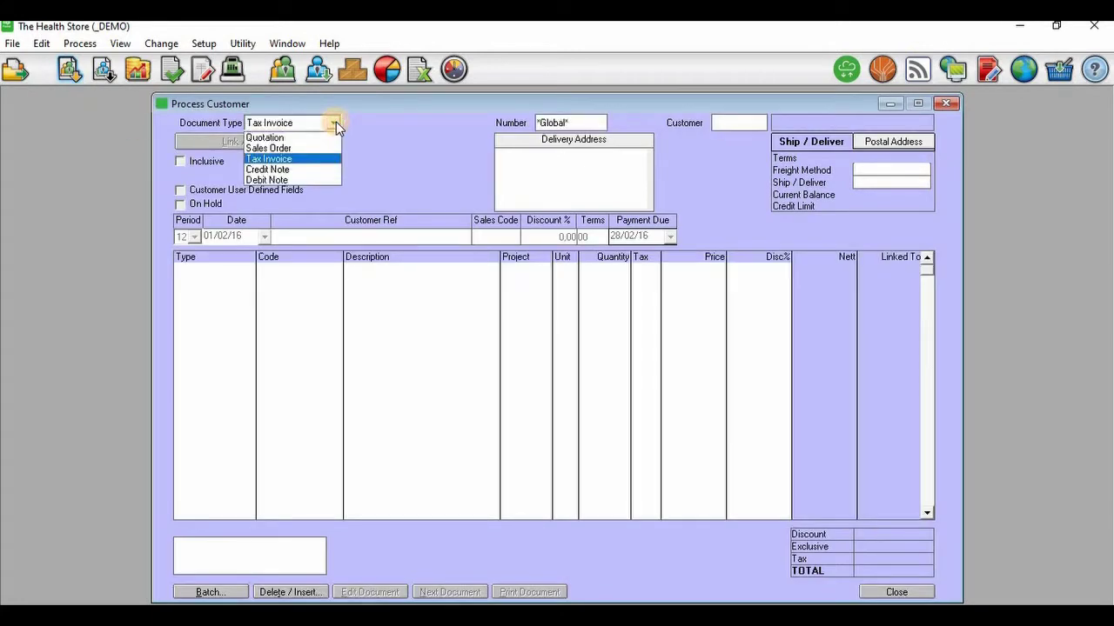
left_click(303, 149)
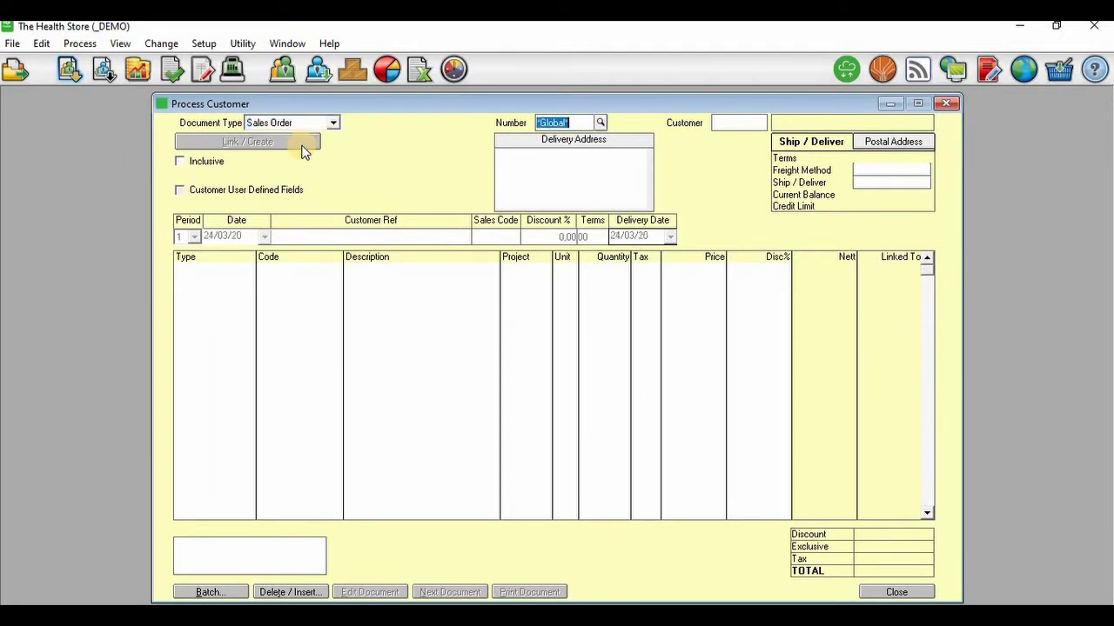
Step: Select the first customer in the customer lookup for the new sales order and decline the immediate quotation link
key("Return")
key("Return")
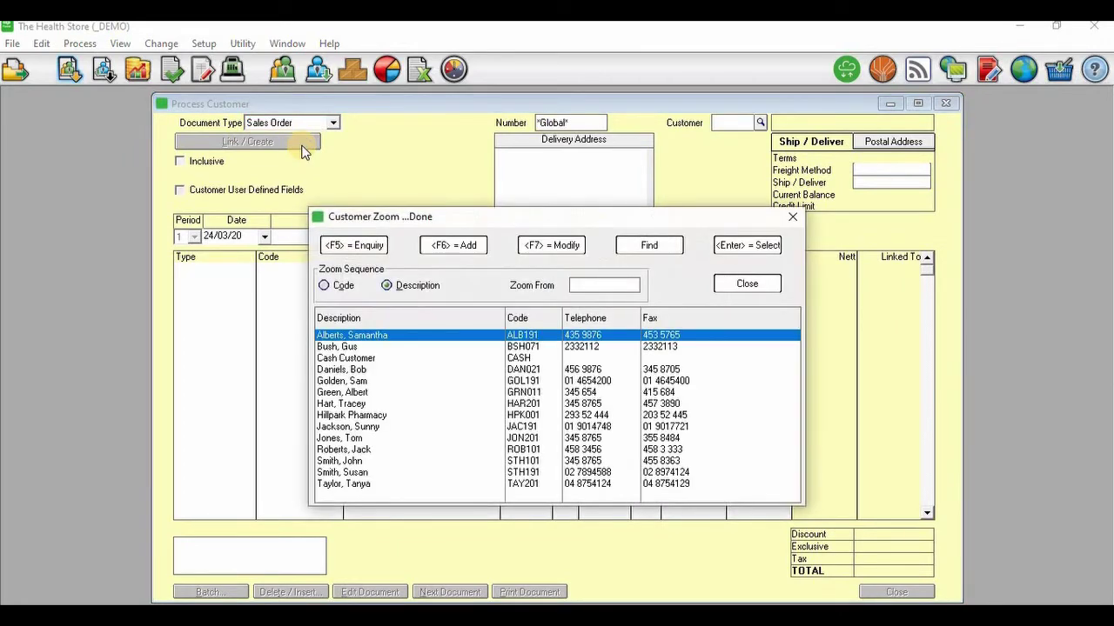
key("Return")
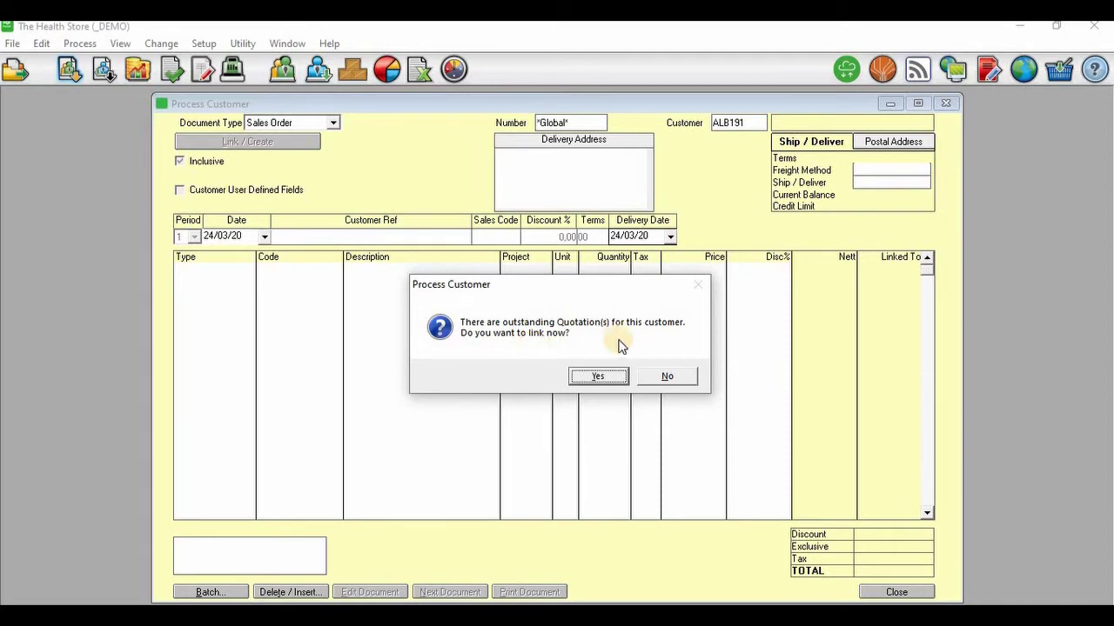
left_click(663, 376)
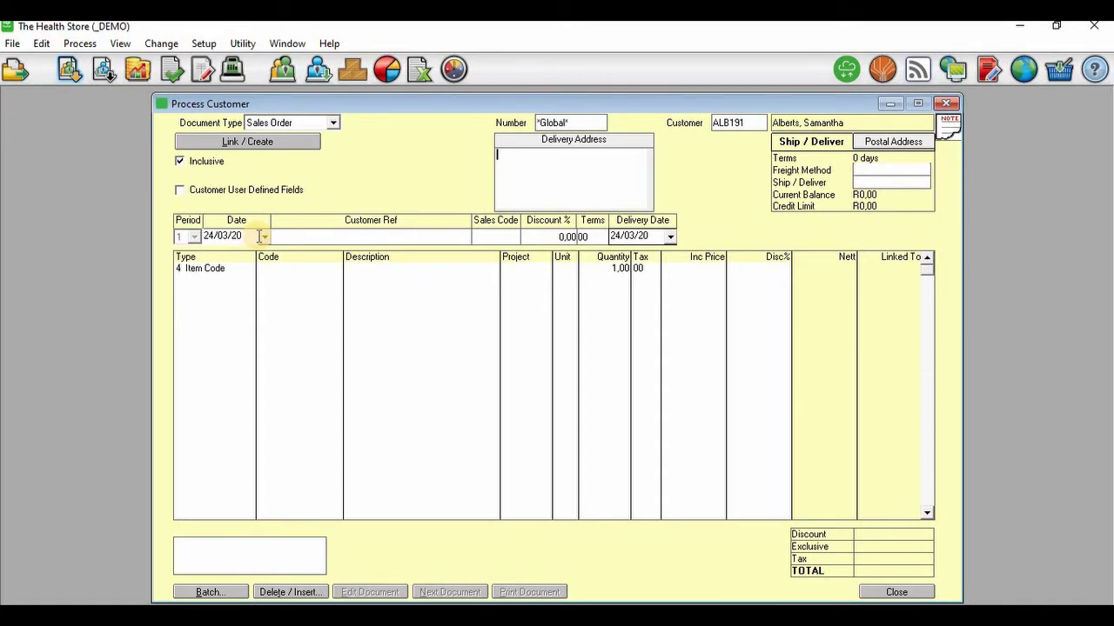
Step: Start a Link to Quotation for the sales order and load the customer's quotation dated 21/03/20
left_click(261, 145)
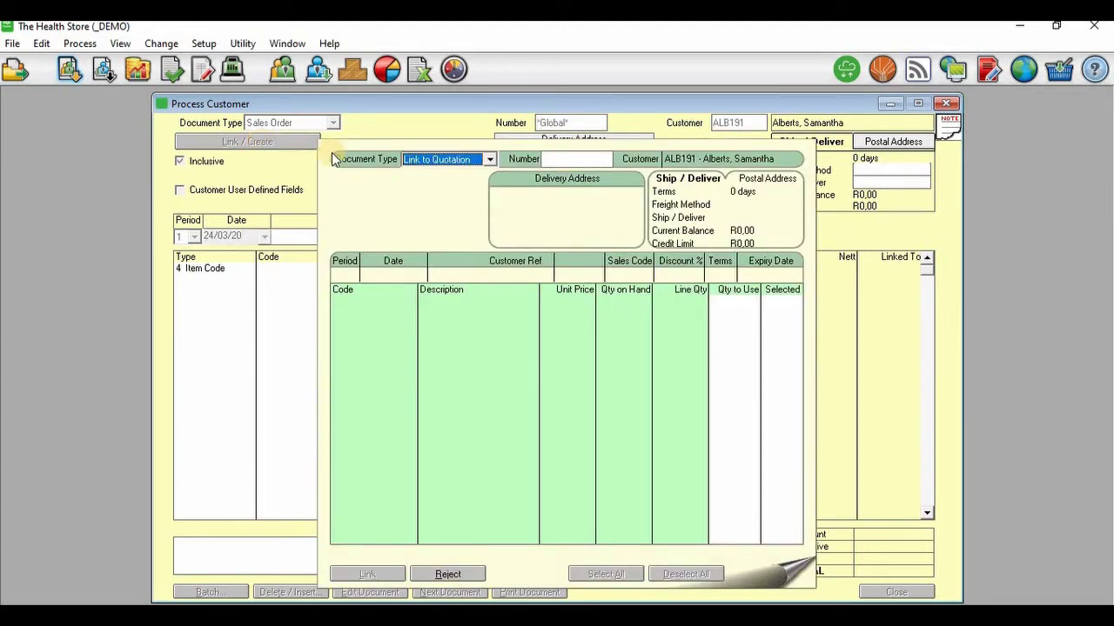
left_click(457, 123)
left_click(485, 161)
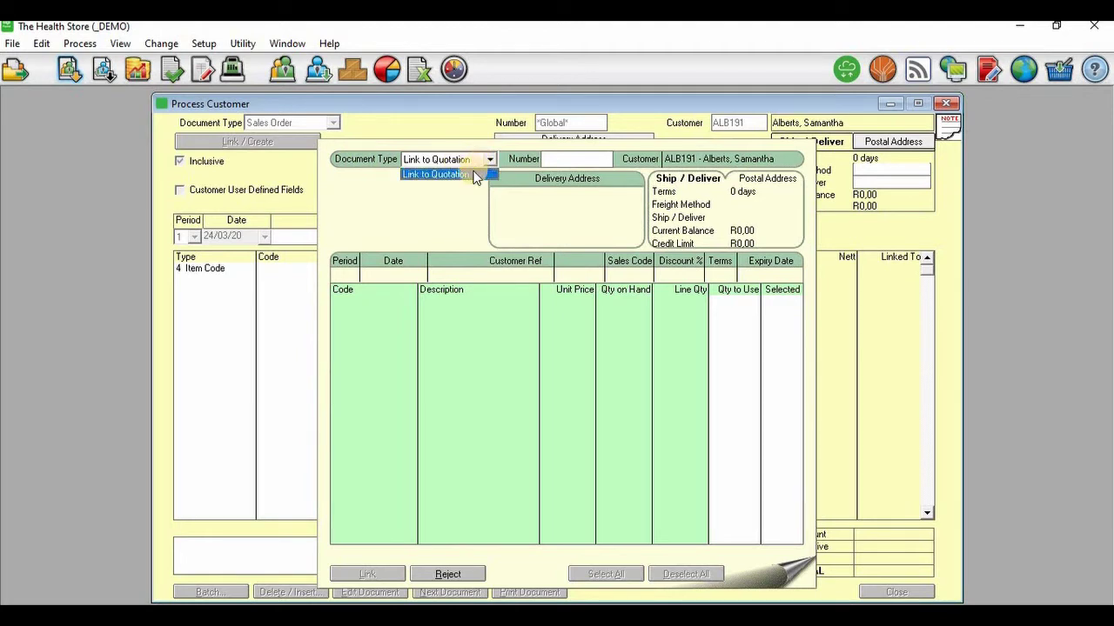
left_click(487, 161)
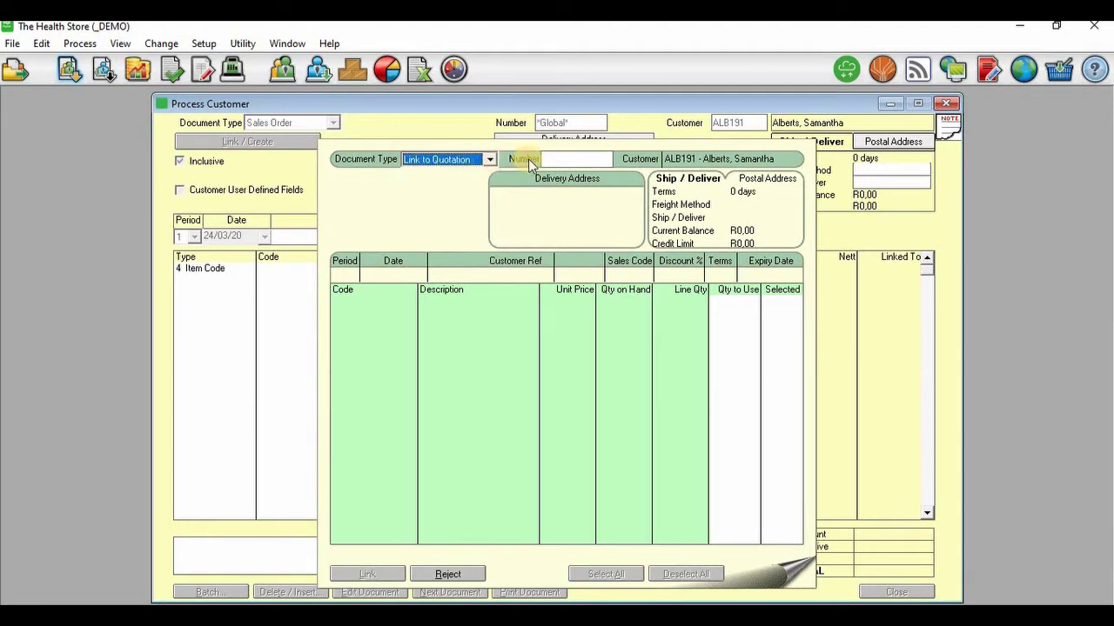
key("Tab")
key("Return")
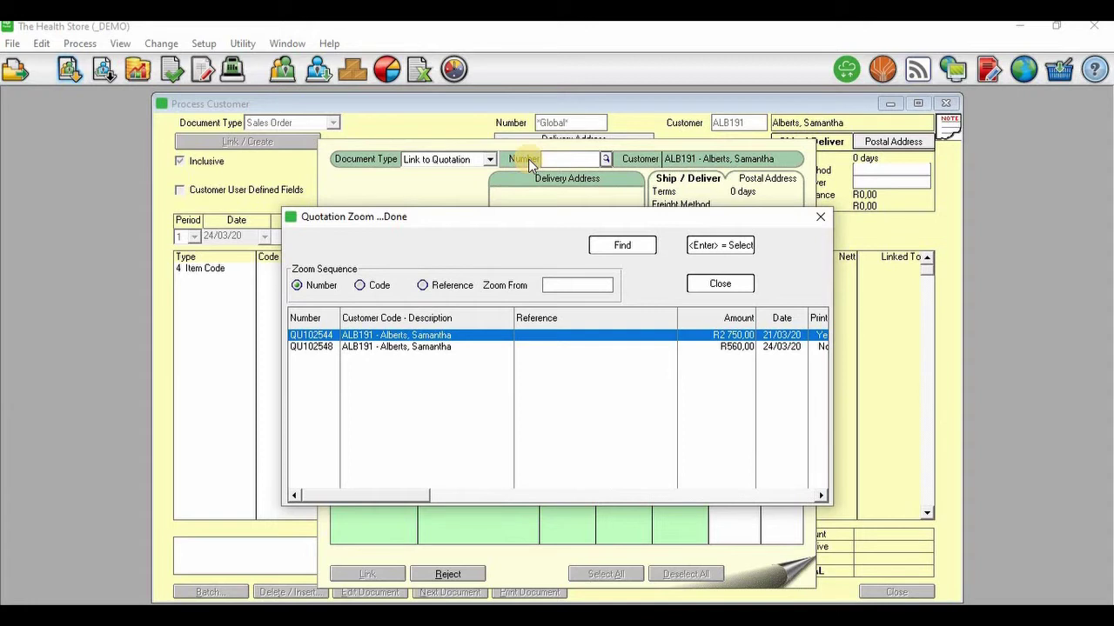
double_click(372, 336)
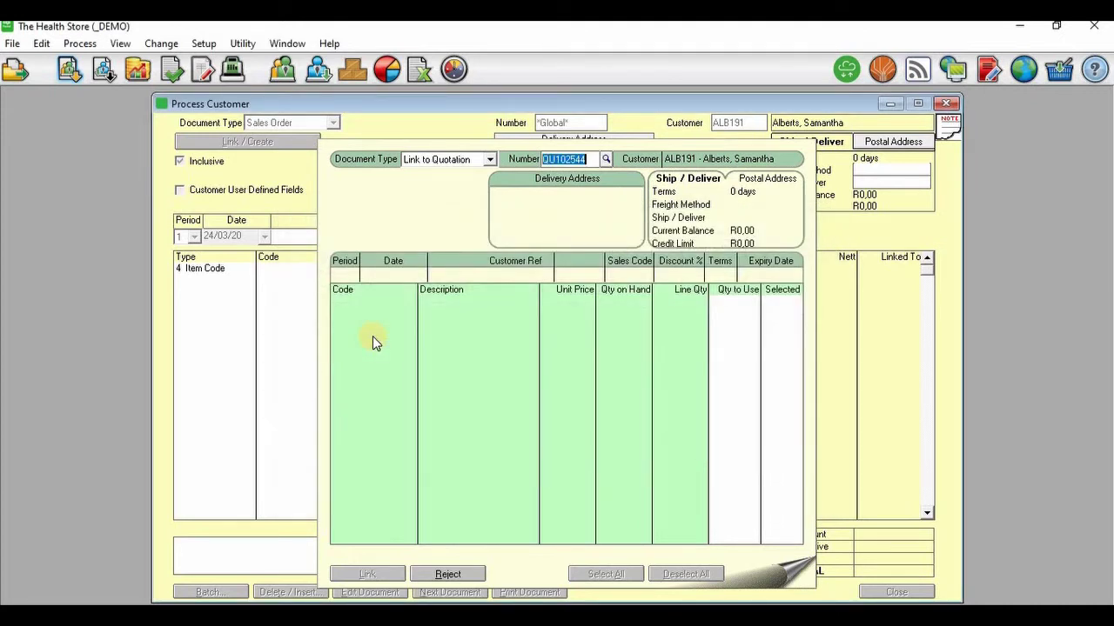
key("Tab")
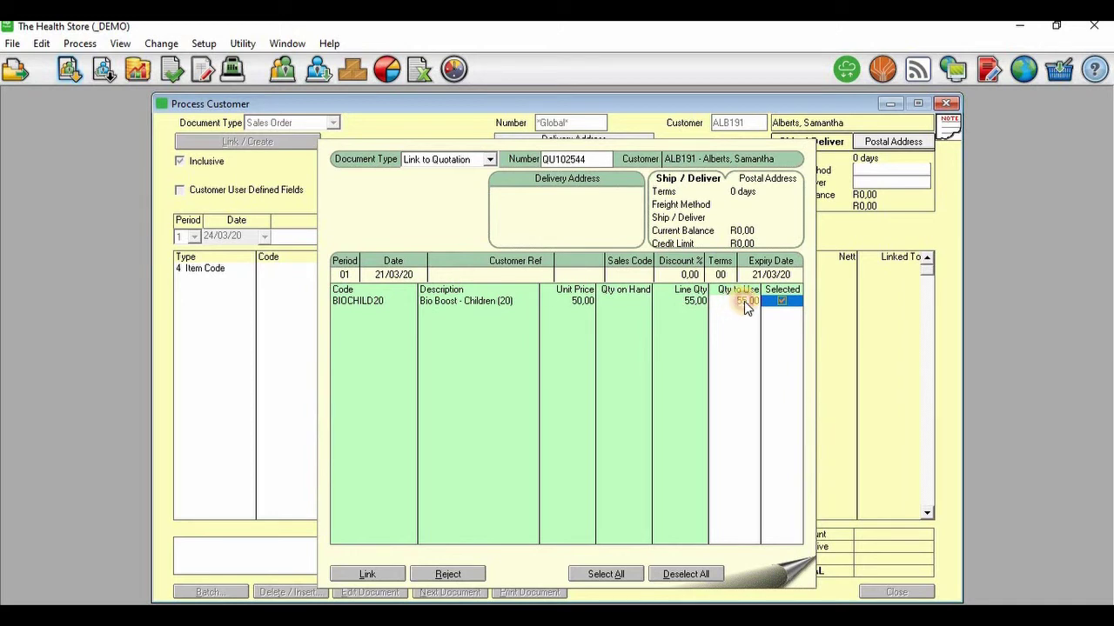
Step: Try a quantity to use of 40 on the BIOCHILD20 quotation line and restore it to 55
left_click(745, 304)
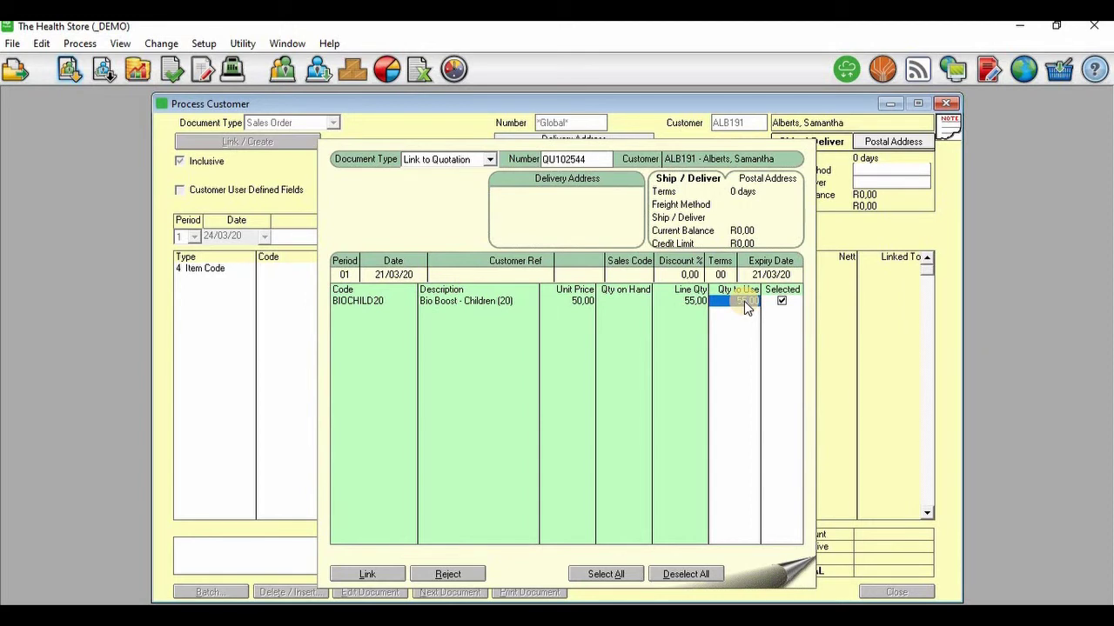
type("40")
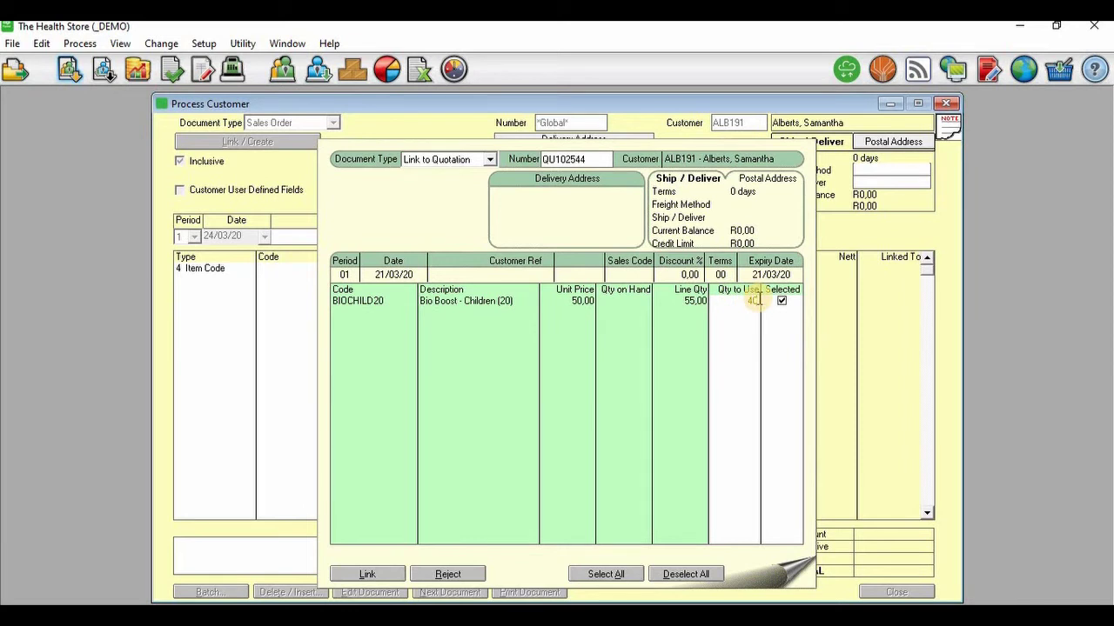
key("BackSpace")
type("55")
Step: Link the quotation to the sales order, deleting only the used lines from the original document, and keep the delivery address blank
left_click(380, 576)
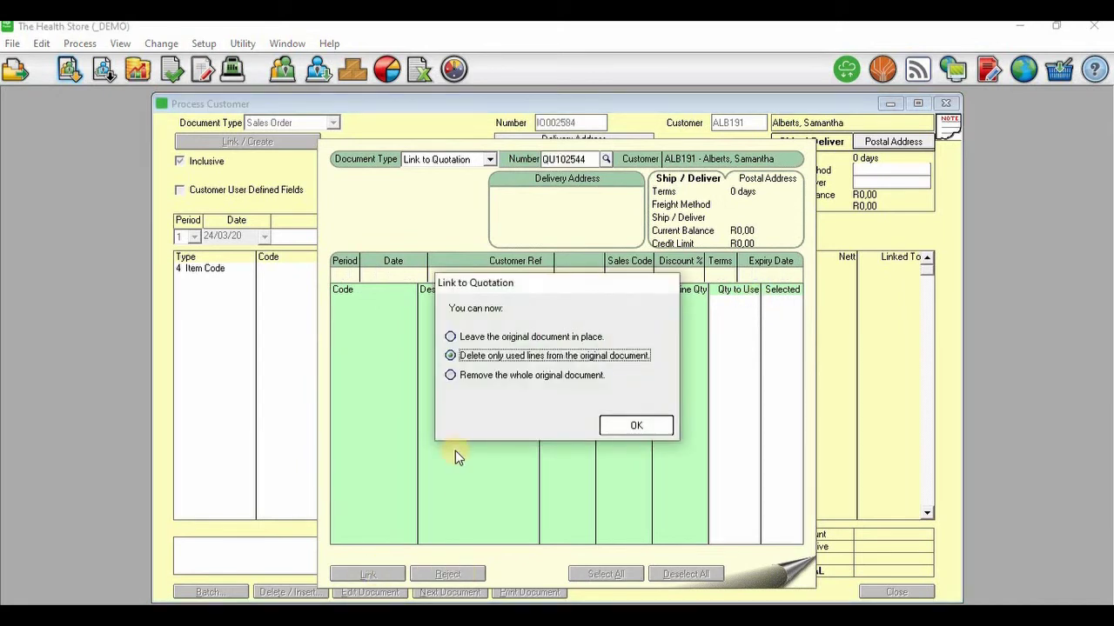
left_click(619, 421)
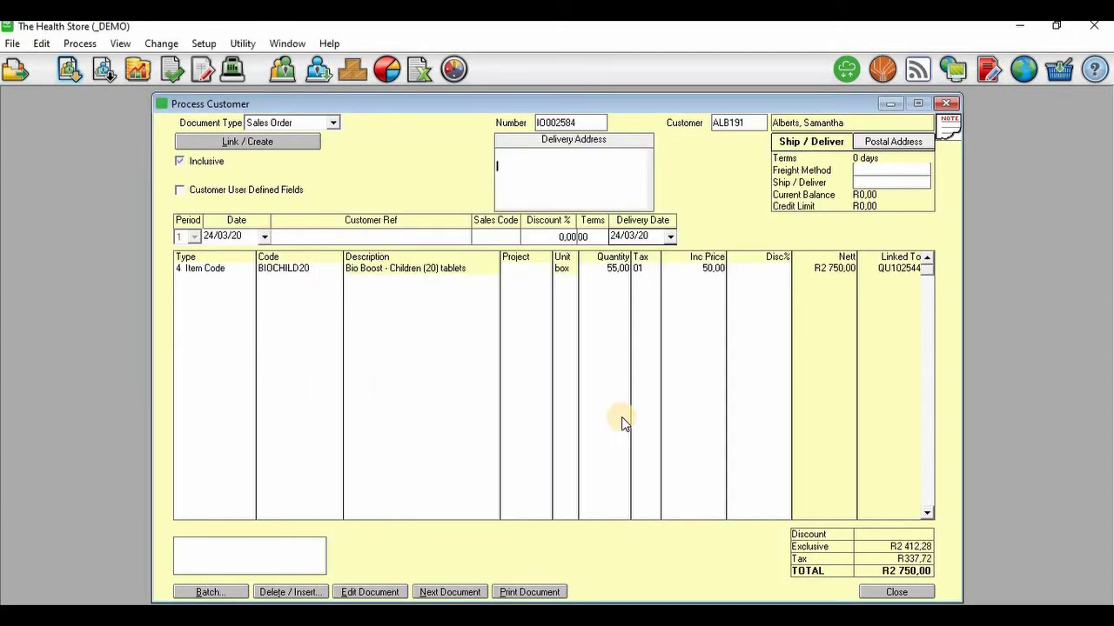
key("Return")
key("Return")
key("Return")
Step: Finish the linked sales order and move on to a new document without printing or emailing it
left_click(233, 592)
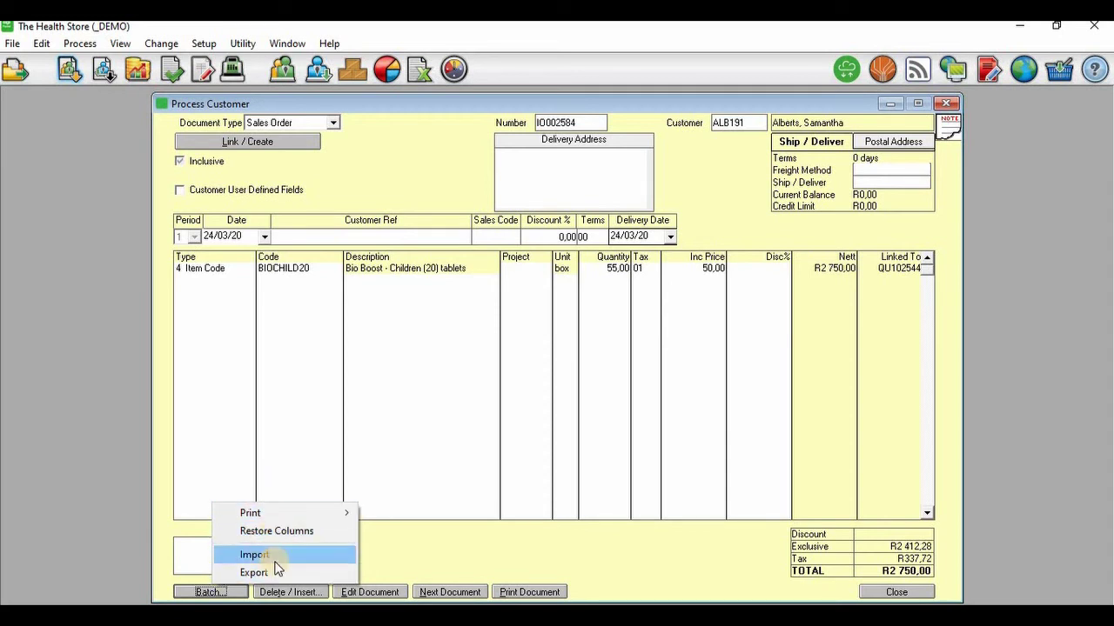
left_click(435, 592)
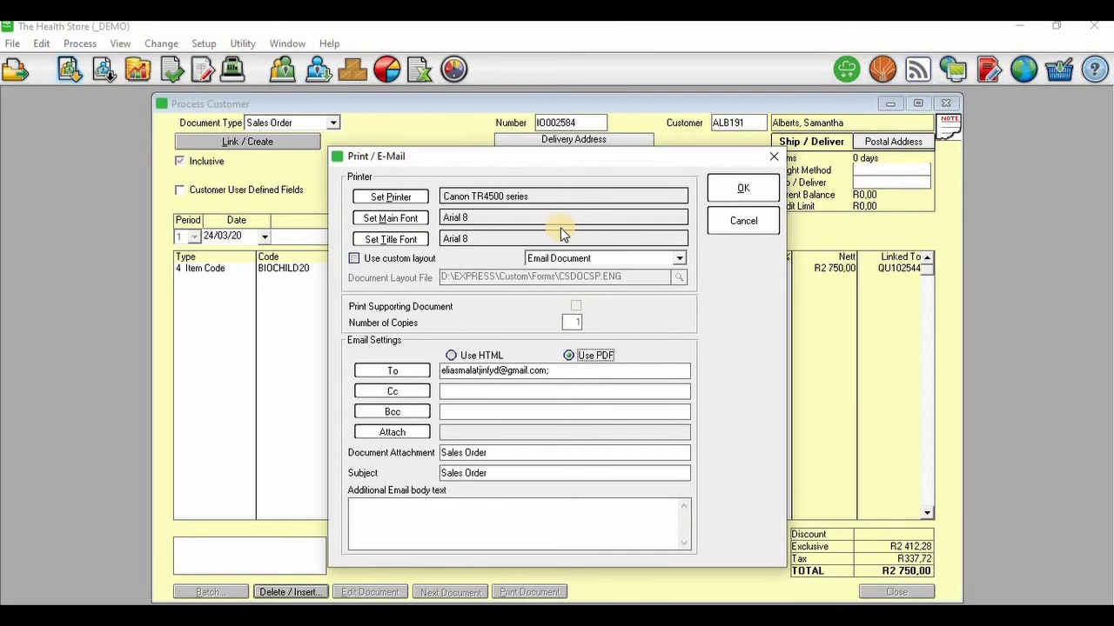
left_click(743, 221)
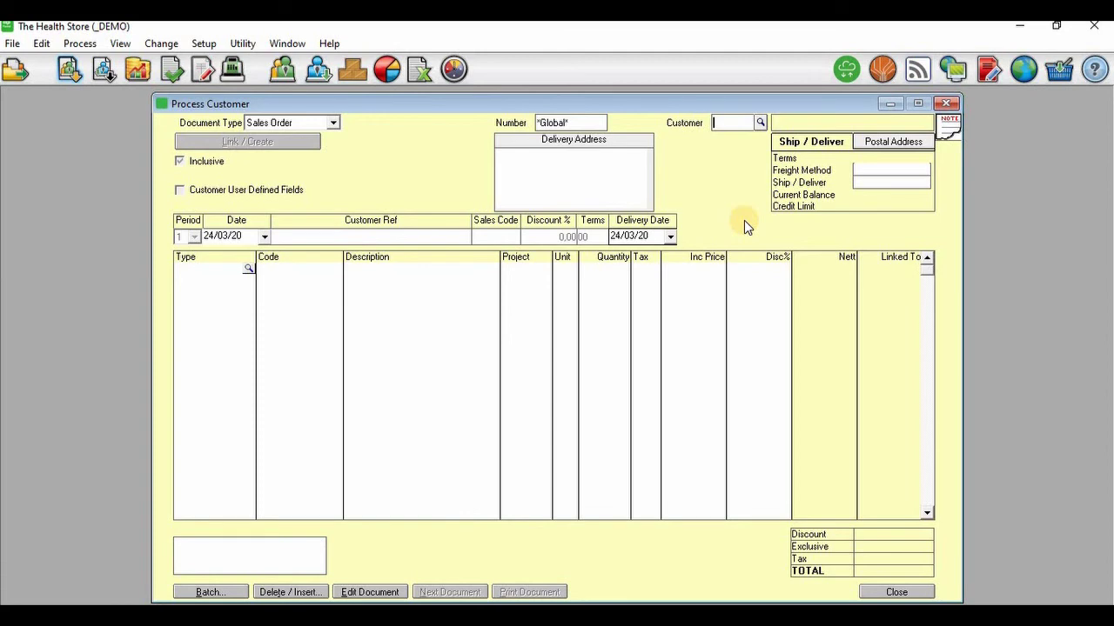
Step: Dismiss the customer lookup and open the lookup of existing sales orders for the document number
key("Return")
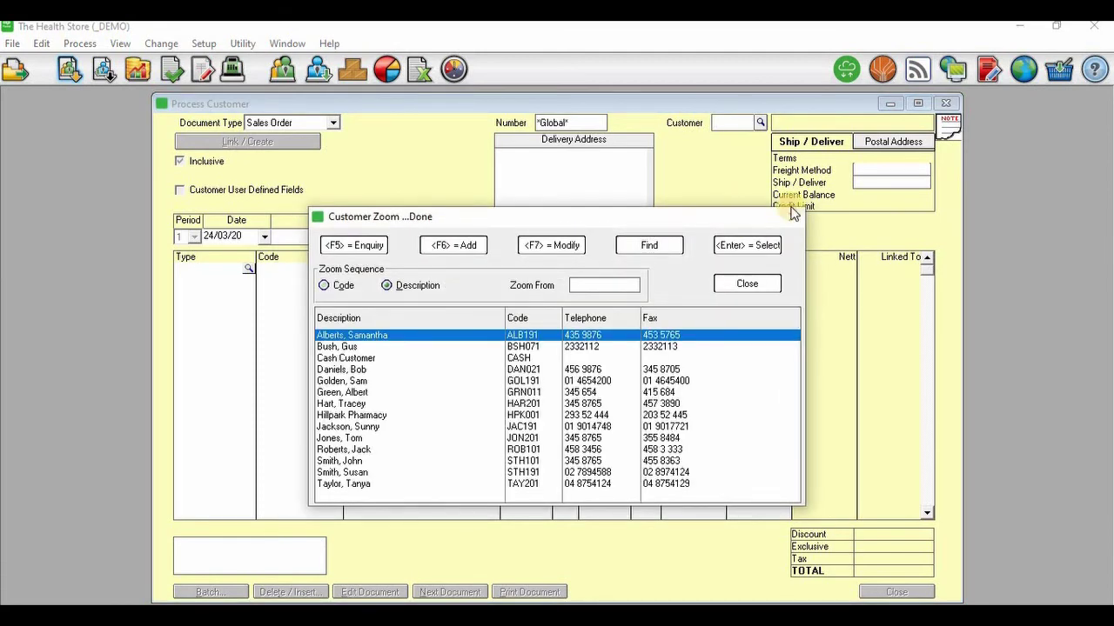
left_click(789, 221)
left_click(592, 119)
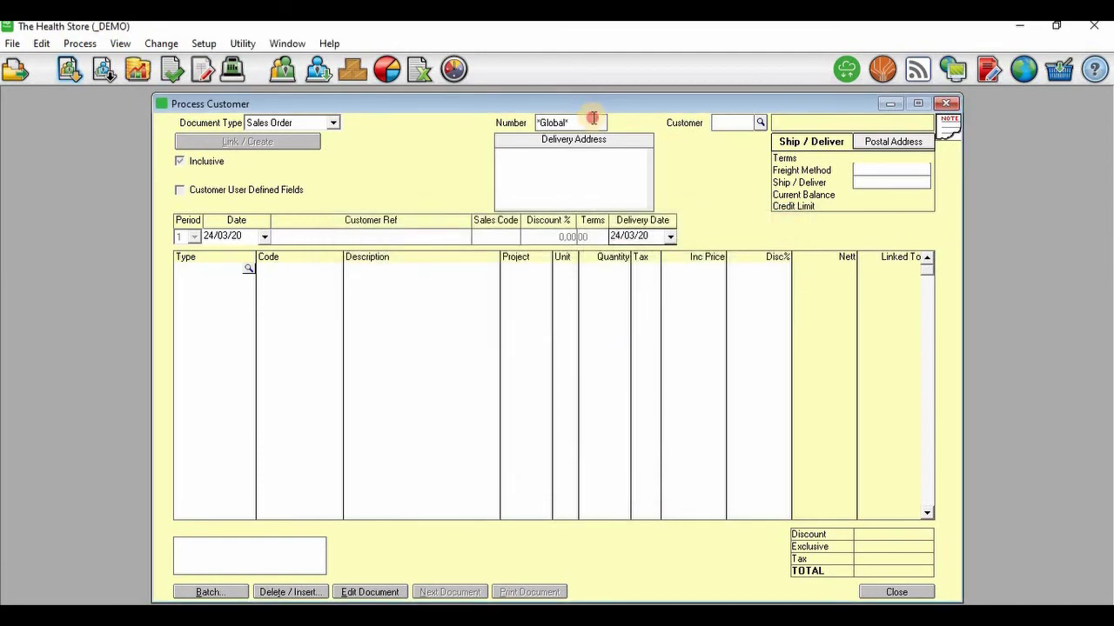
left_click(602, 121)
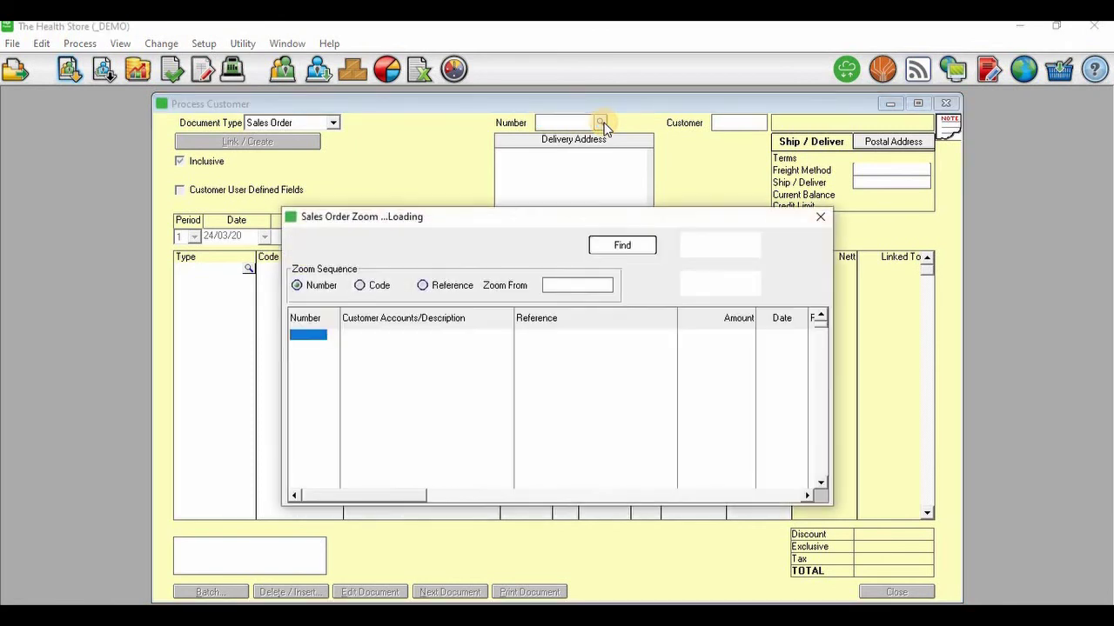